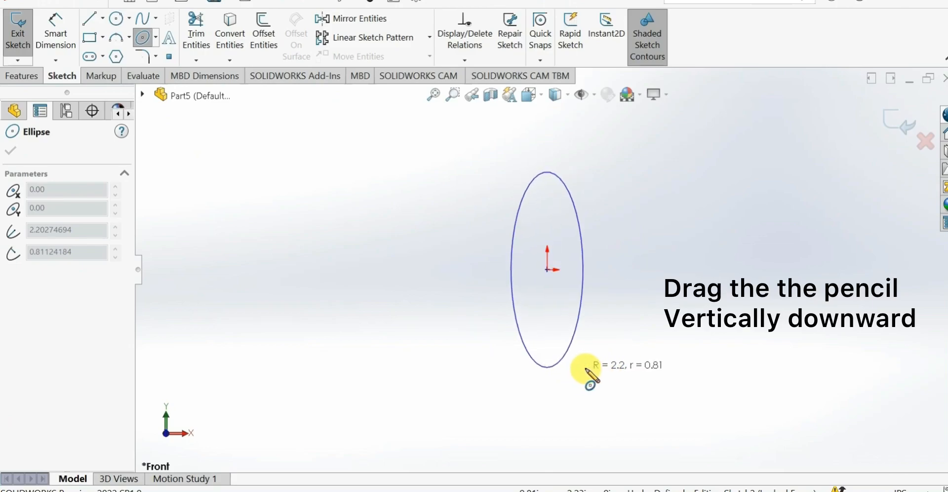
Sketch a tall ellipse with radii about 2.2 and 1.27 in and a wide ellipse with radii about 4.01 and 1.74 in, both centred on the origin.
left_click(604, 367)
left_click(547, 270)
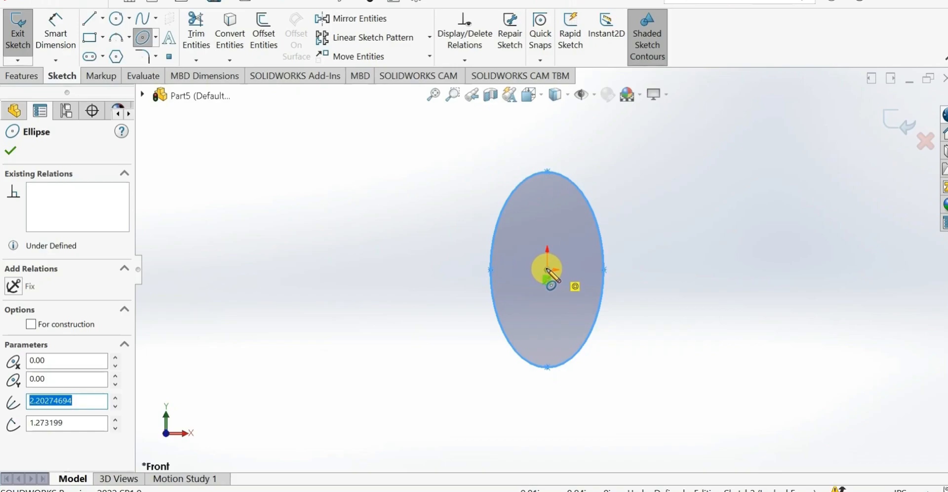
left_click_drag(548, 270, 725, 269)
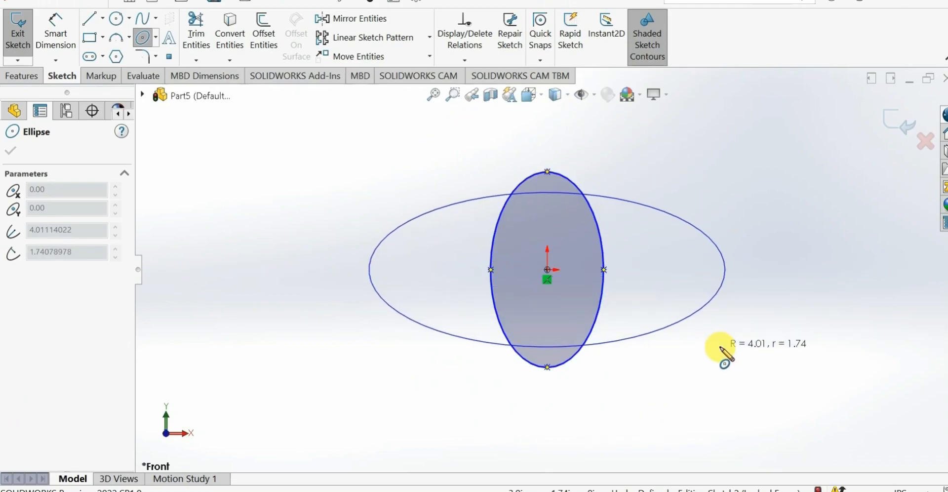
left_click(721, 347)
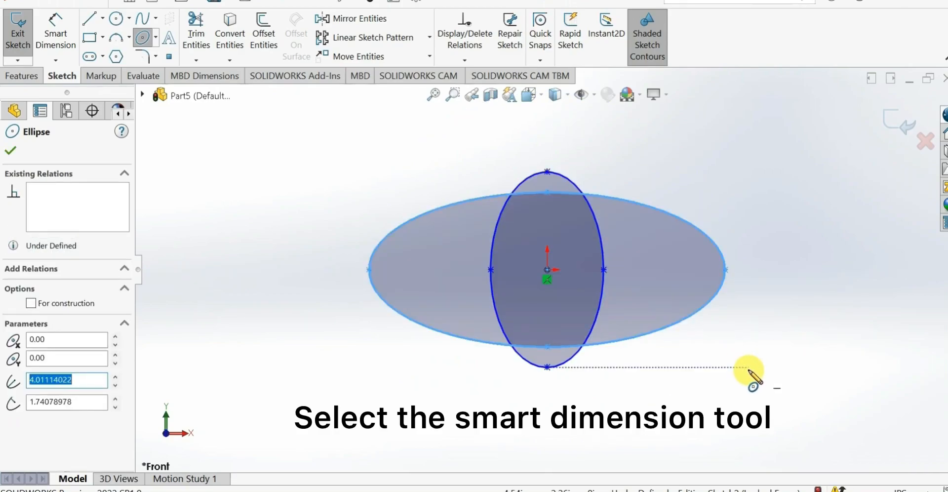
key("Escape")
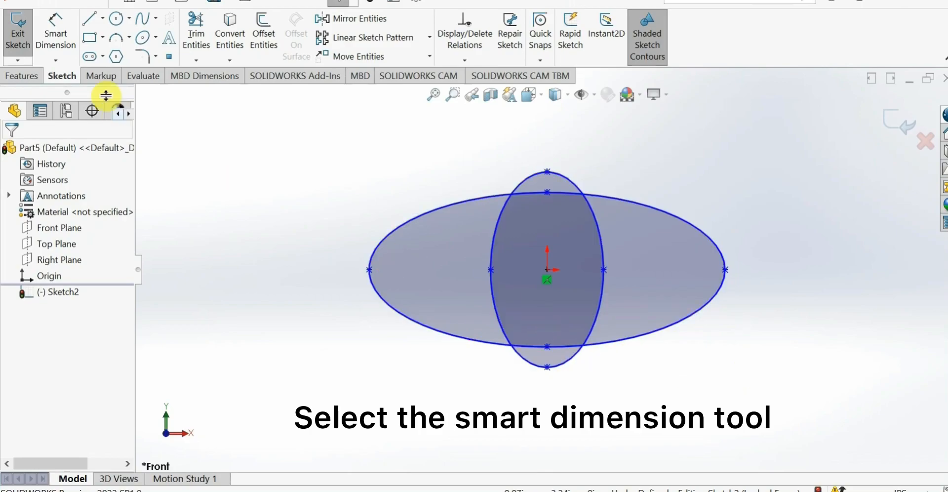
Dimension the tall ellipse's width between its two side points as 1 in, placing the dimension below the ellipses.
left_click(74, 42)
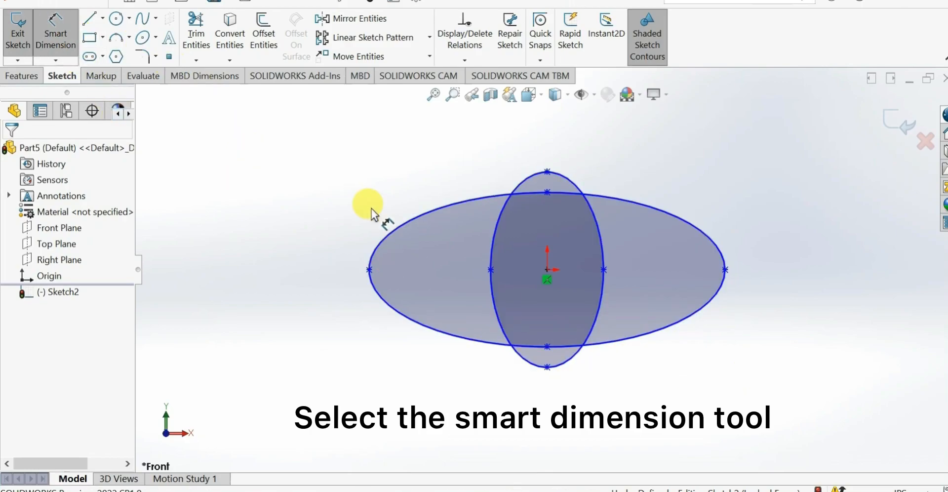
left_click(490, 270, "ctrl")
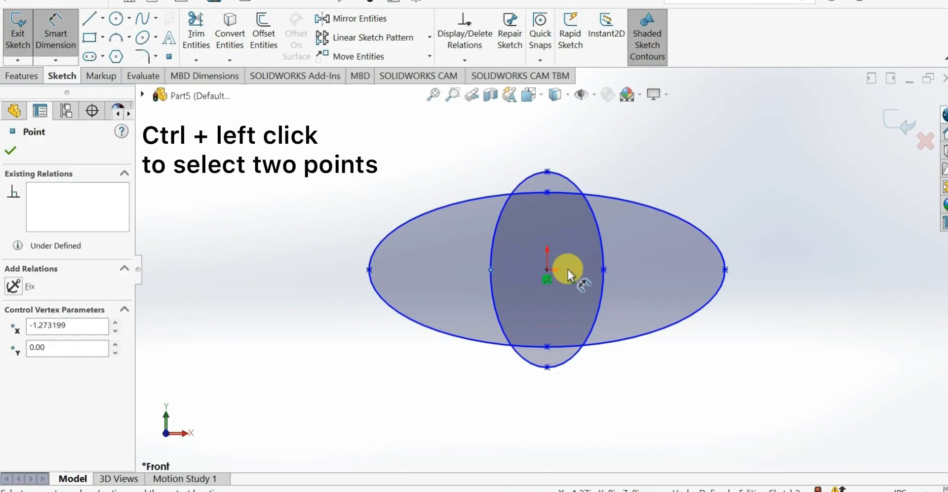
left_click(601, 269, "ctrl")
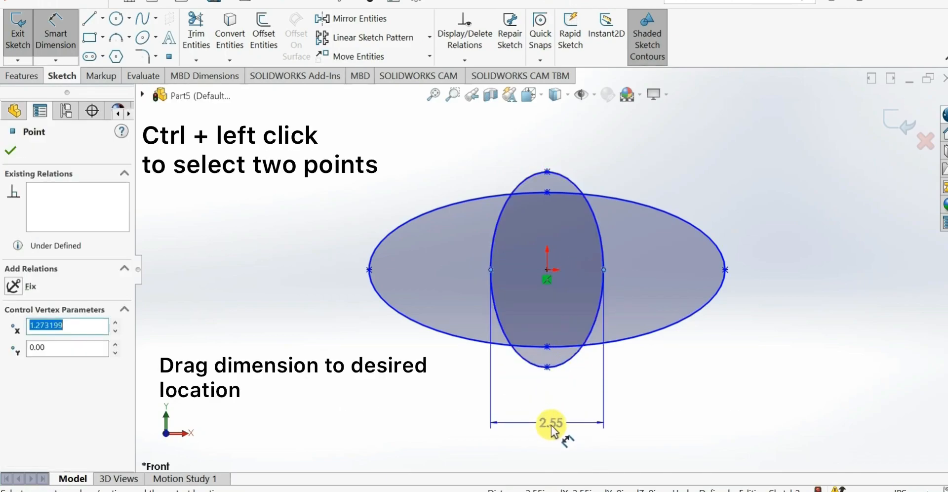
left_click(550, 431)
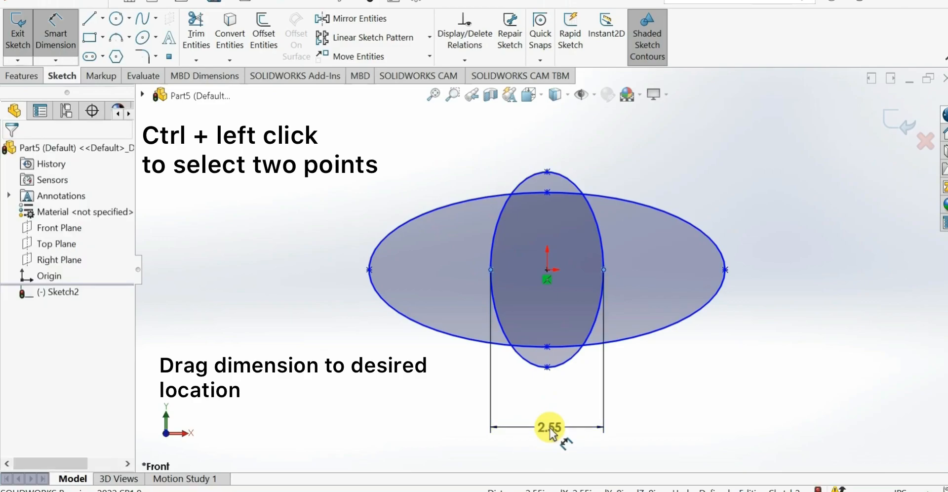
type("1")
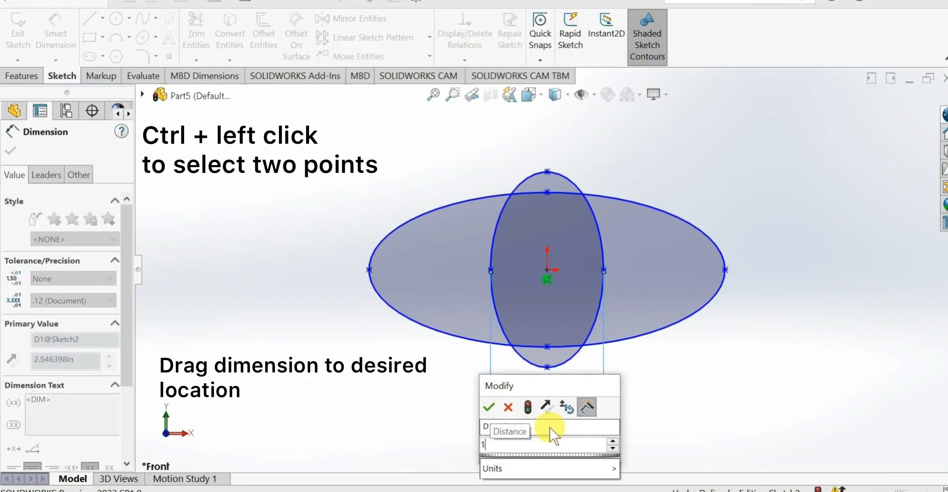
left_click(489, 407)
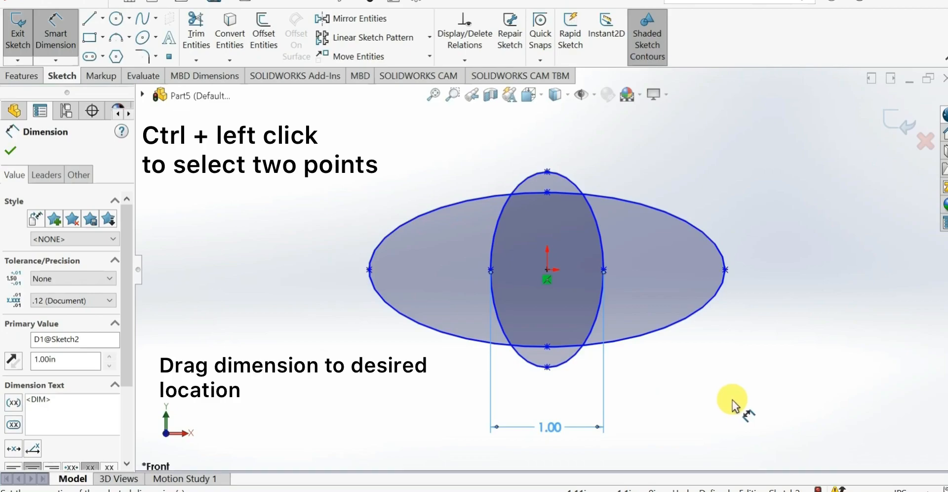
Dimension the wide ellipse's height between its upper and lower points as 2 in, placing the dimension beside the ellipse.
left_click(548, 347)
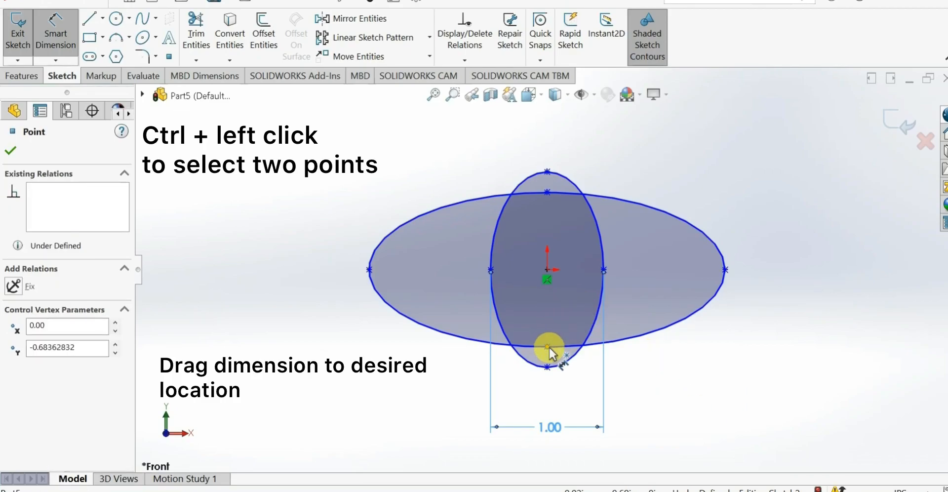
left_click(546, 191, "ctrl")
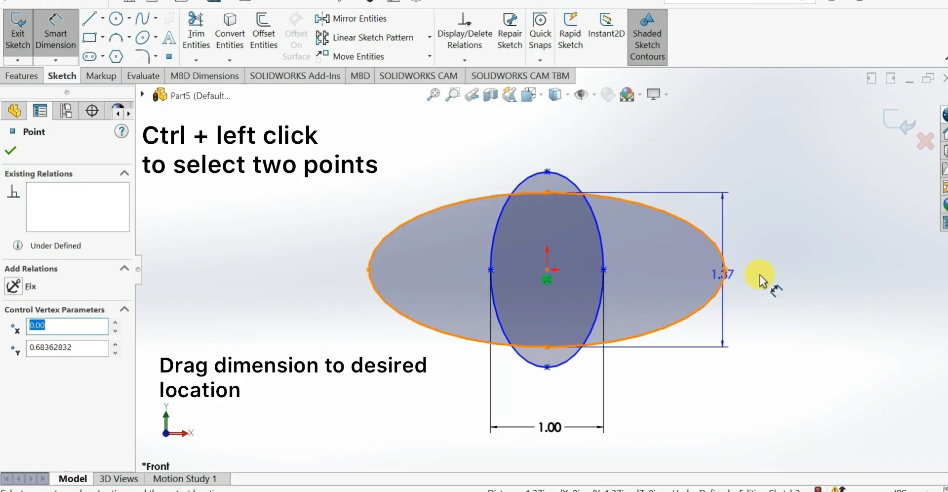
left_click(827, 268)
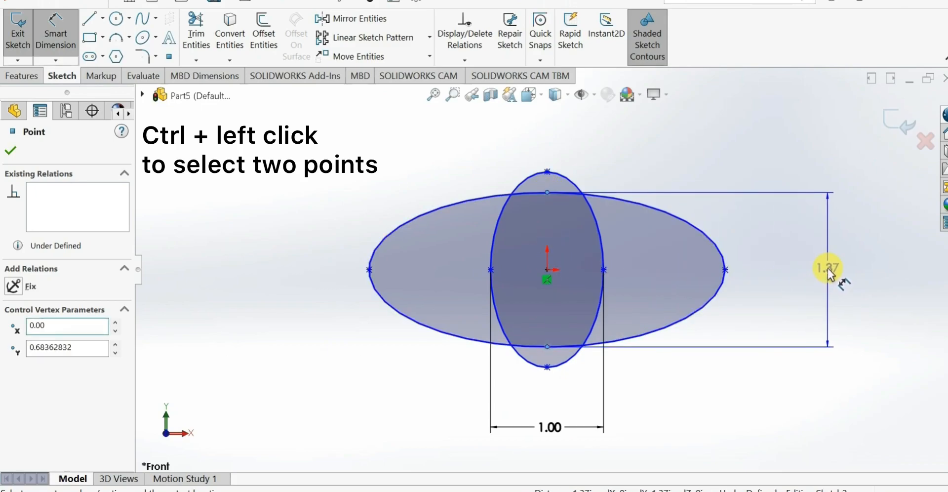
double_click(827, 268)
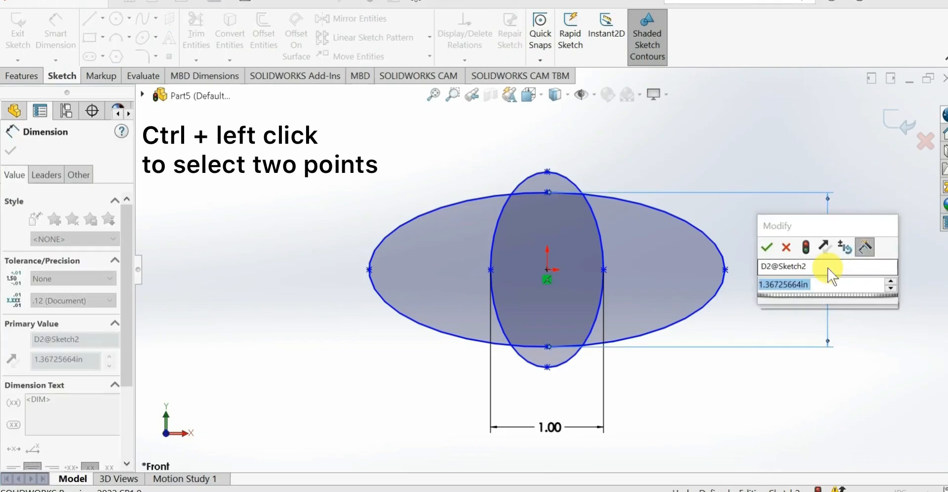
type("2")
left_click(771, 250)
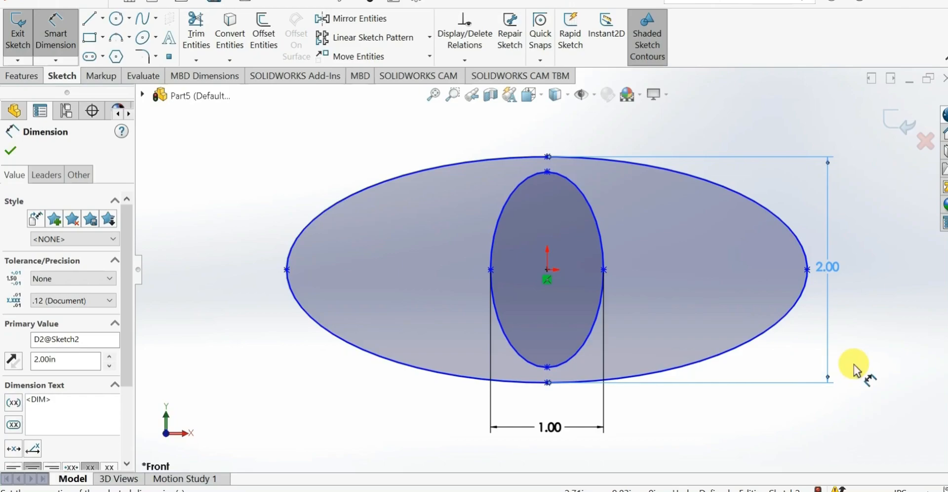
key("Escape")
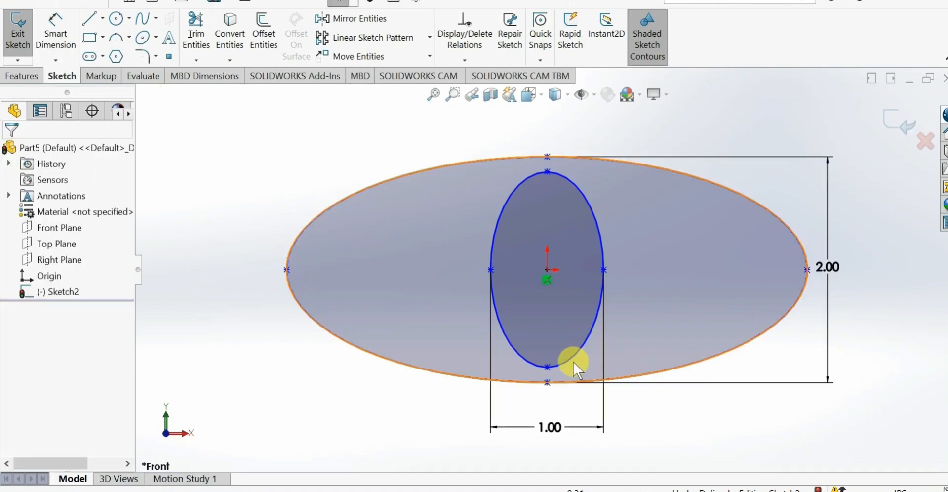
Add a Coincident relation between the lowest points of the tall and wide ellipses.
left_click(549, 366)
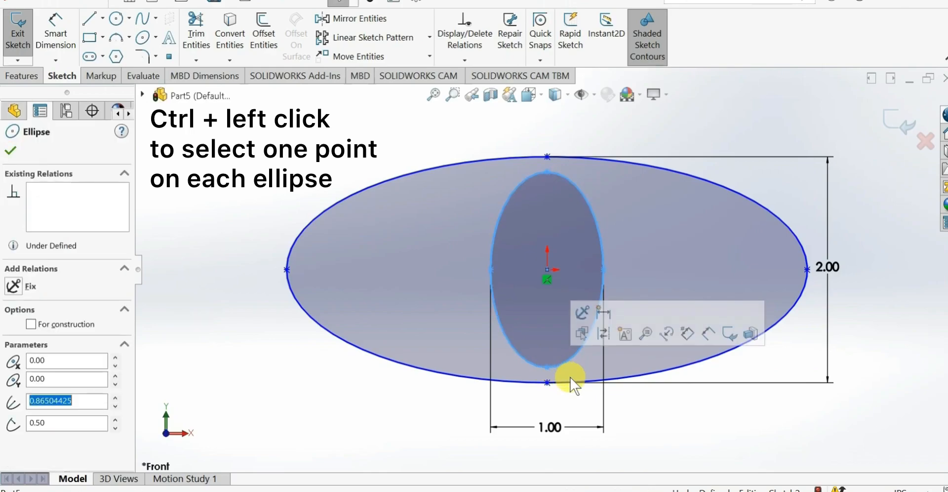
left_click(668, 422)
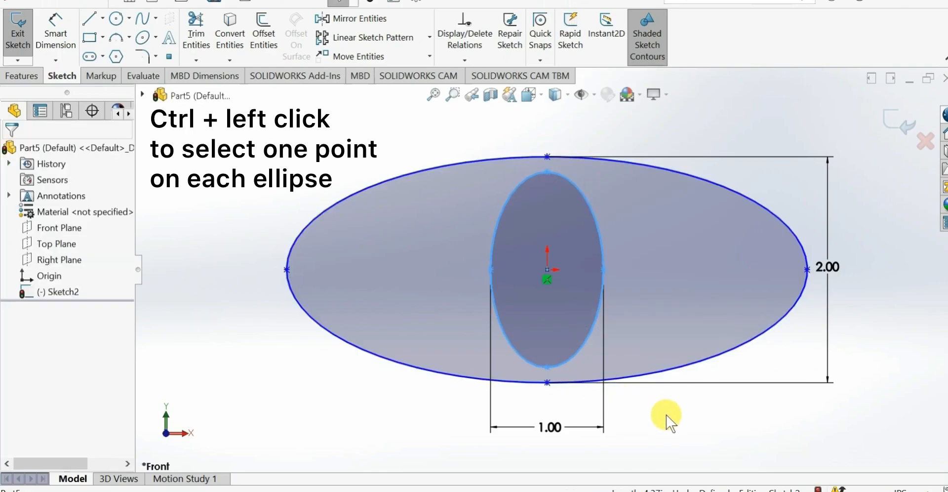
left_click(547, 368, "ctrl")
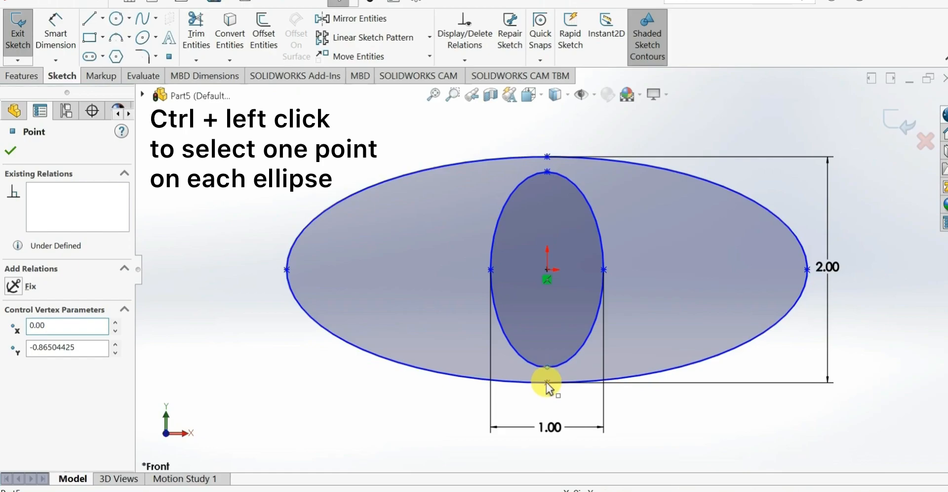
left_click(546, 382, "ctrl")
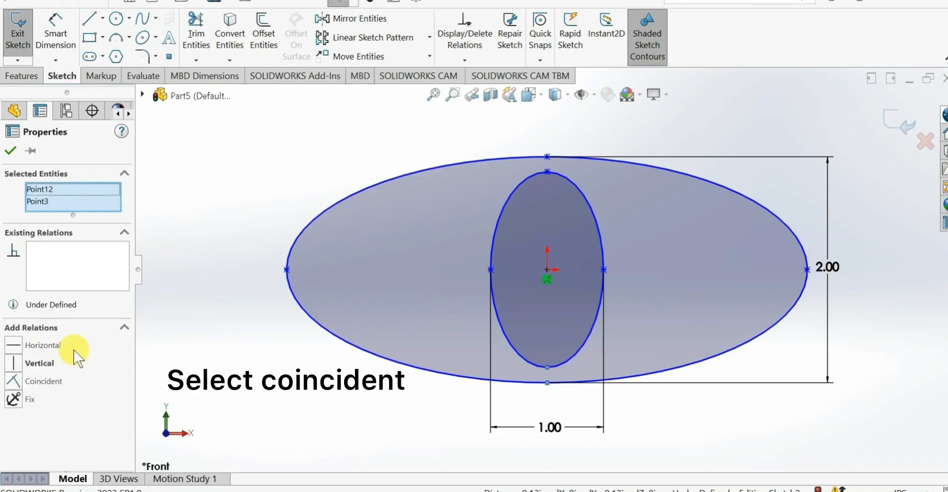
left_click(16, 380)
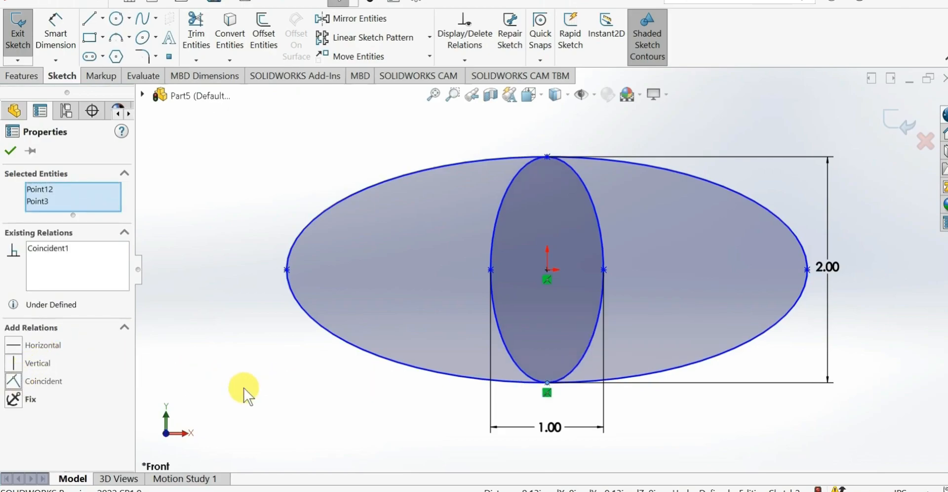
left_click(244, 387)
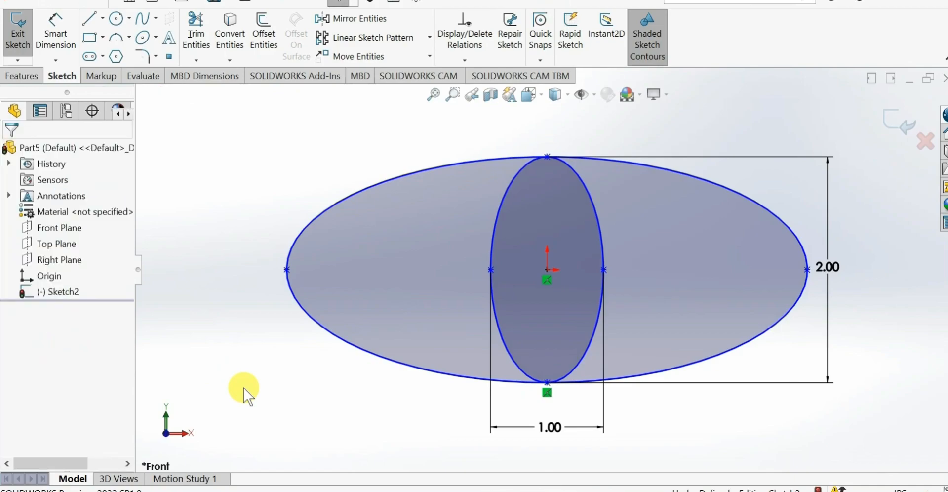
Sketch a 3 point arc bulging above the wide ellipse, with both ends on its upper edge, radius about 1.67 in and angle about 90°.
scroll(243, 387, "up", 1)
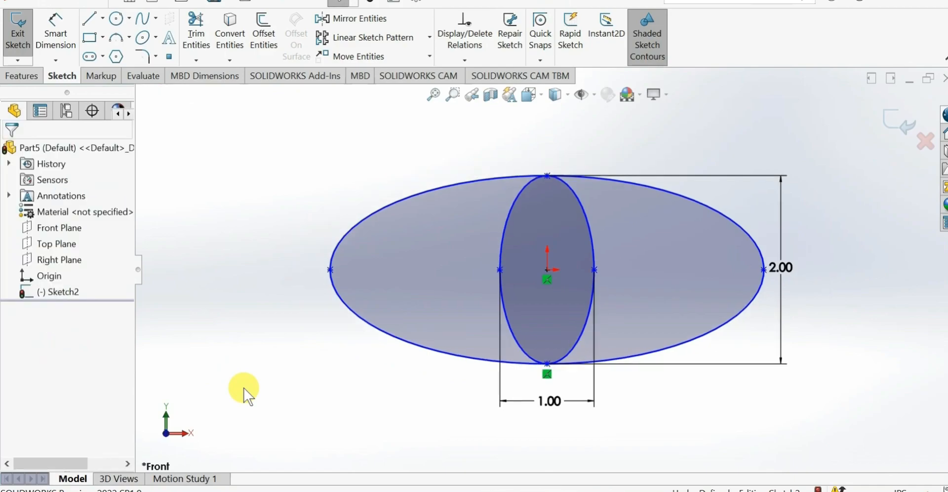
left_click(115, 40)
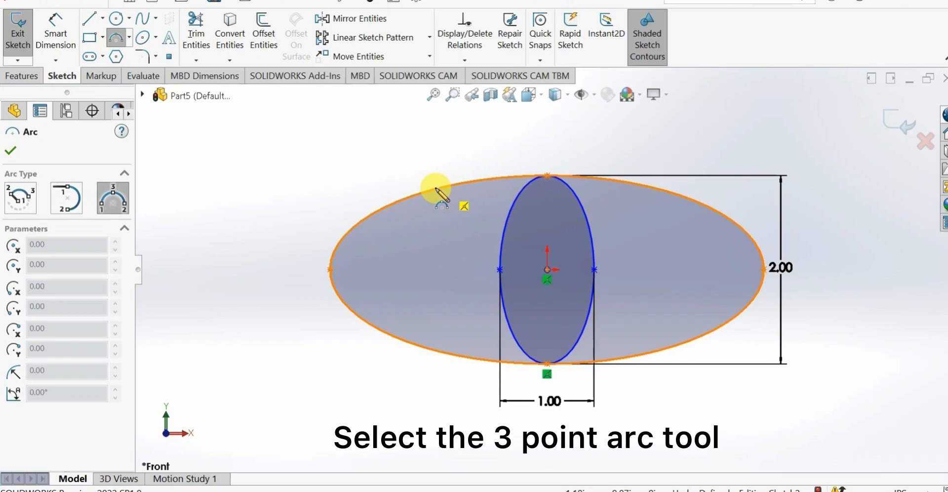
left_click(436, 188)
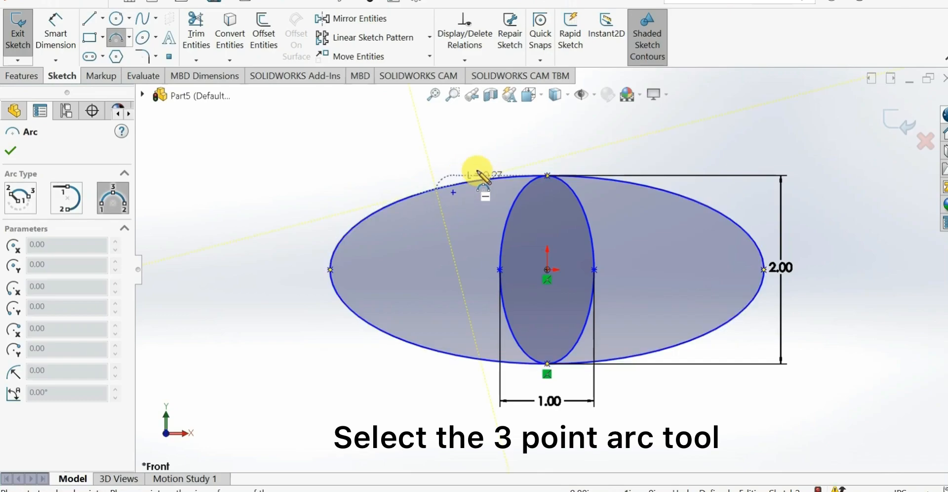
left_click(653, 187)
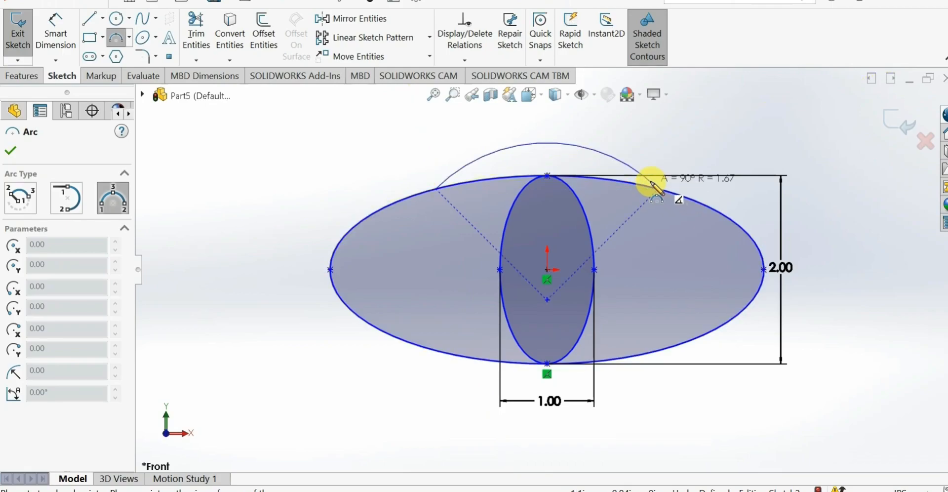
left_click(651, 186)
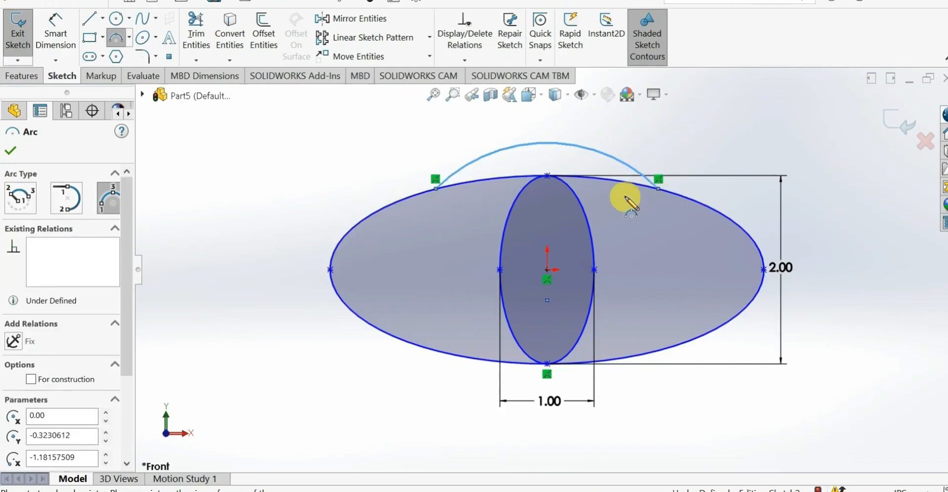
Sketch a 3 point arc bulging below the wide ellipse, ends aligned with the upper arc's, radius about 1.37 in and angle about 120°.
left_click(436, 350)
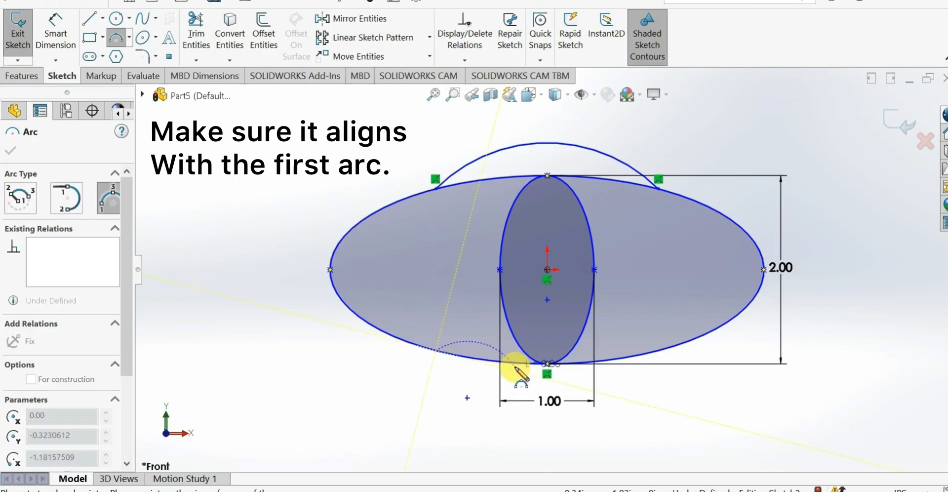
left_click(658, 349)
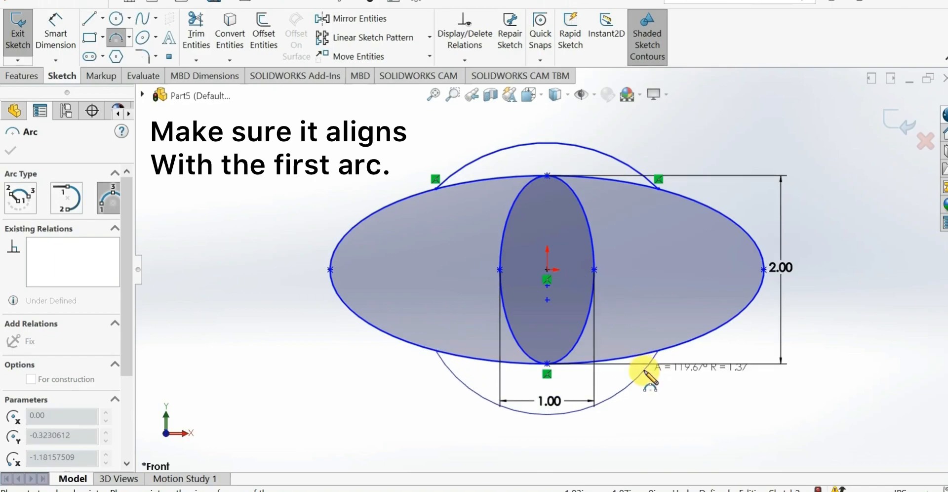
left_click(644, 373)
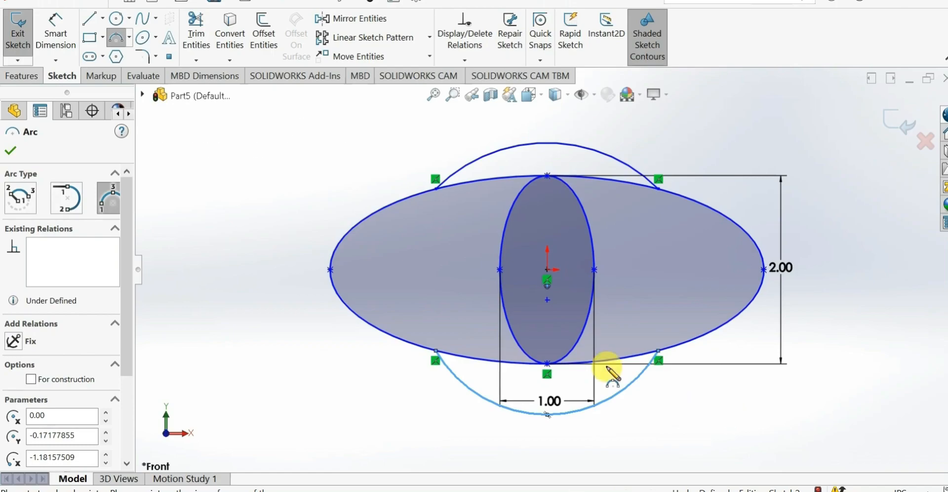
Resize the lower arc to a 1.75 in radius with a dimension, and delete that dimension.
left_click(55, 32)
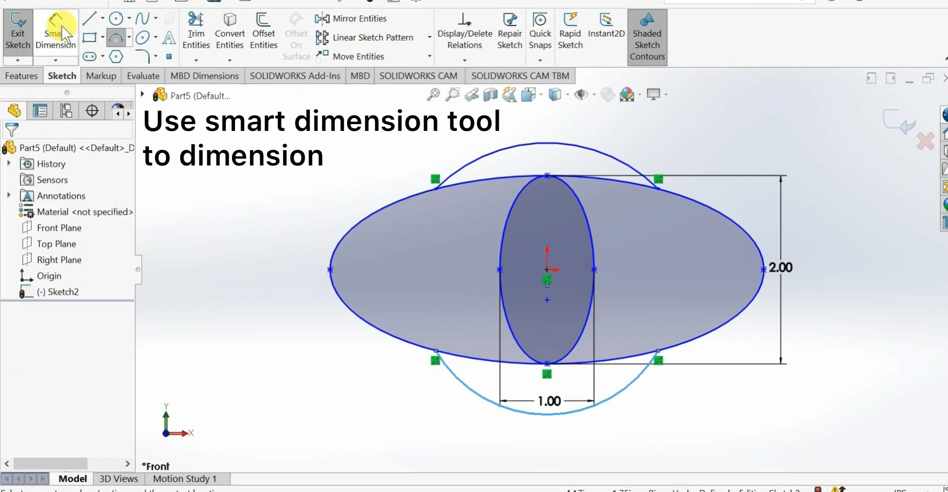
left_click(459, 384)
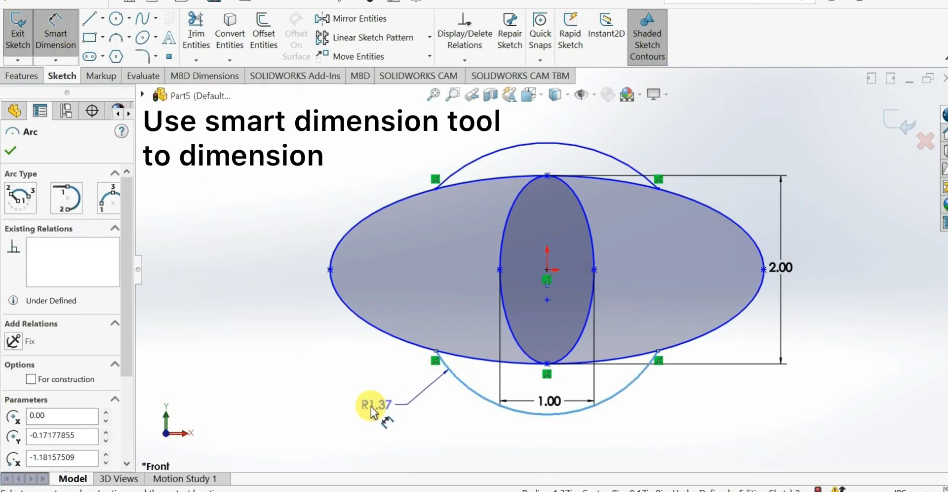
left_click(370, 413)
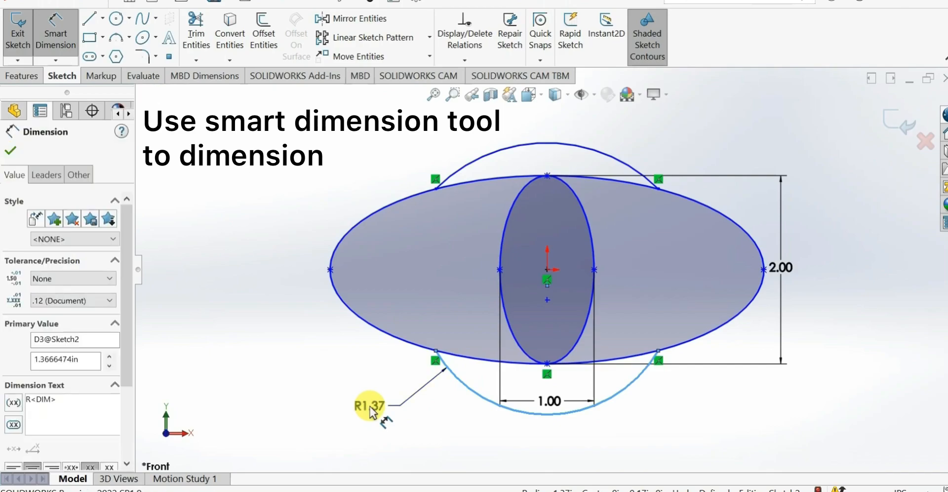
type("1.")
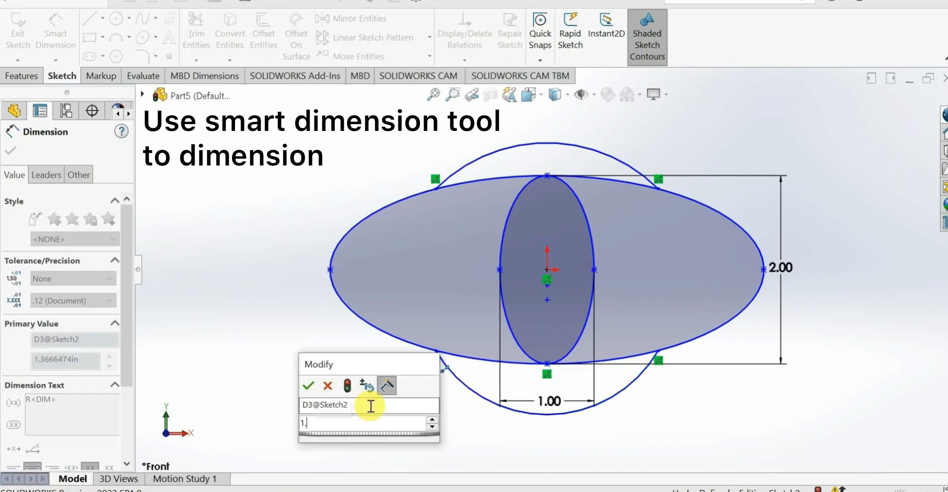
type("75")
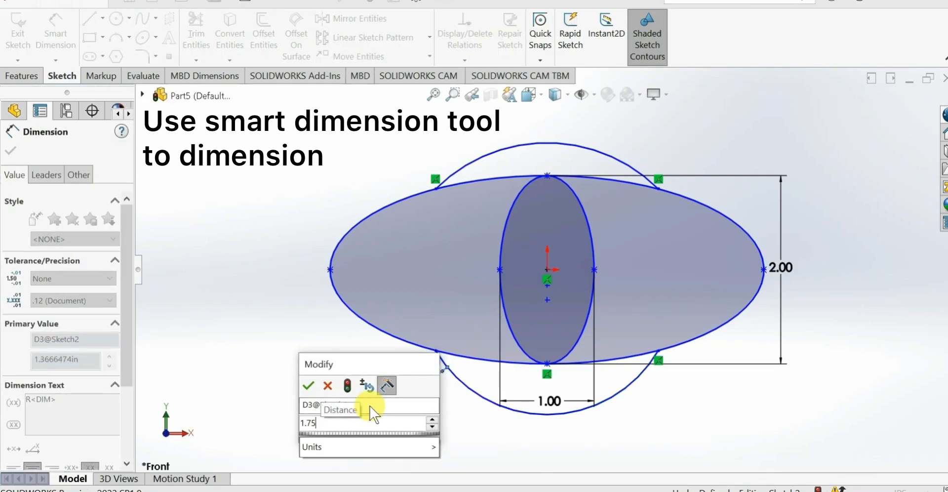
left_click(310, 385)
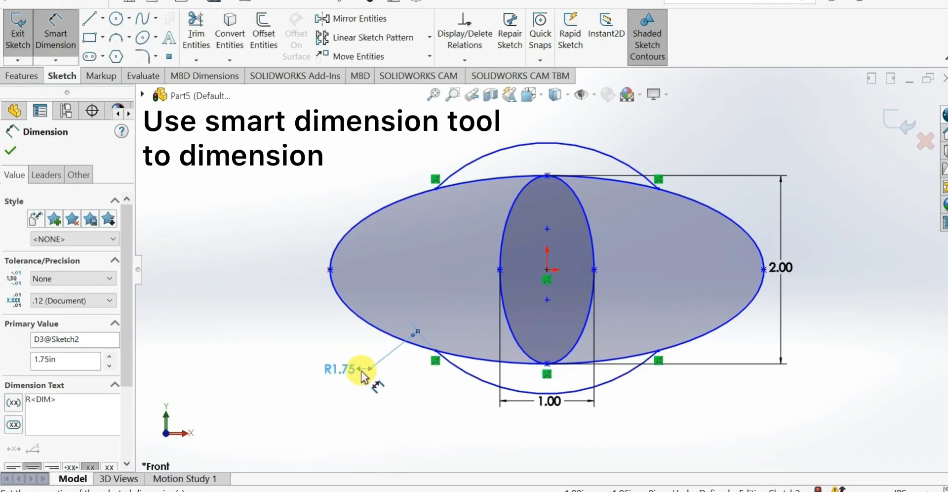
key("Delete")
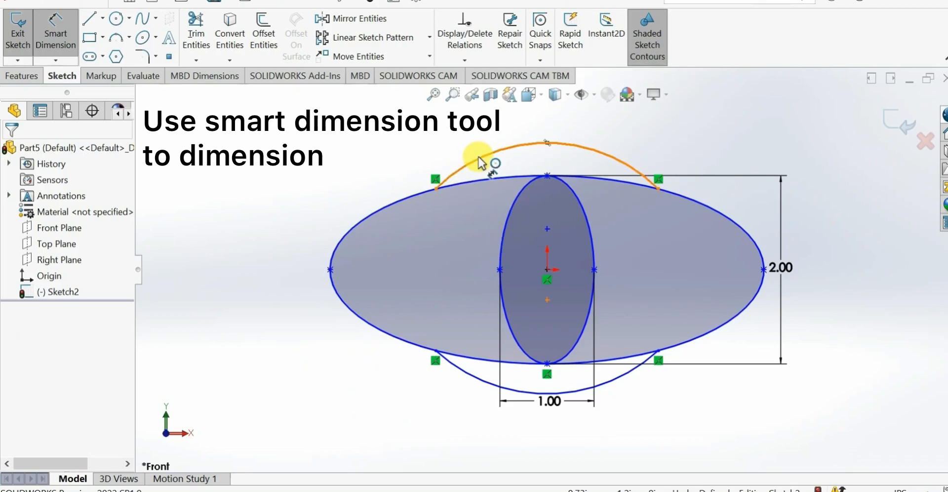
Dimension the upper arc's radius as 1.75 in, placing the dimension above and outside the arc's left end.
left_click(479, 162)
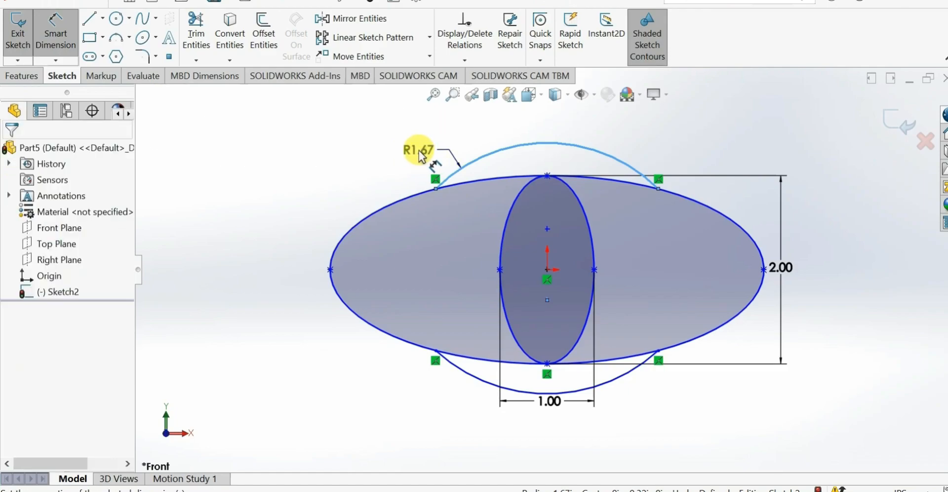
left_click(420, 155)
type("1.")
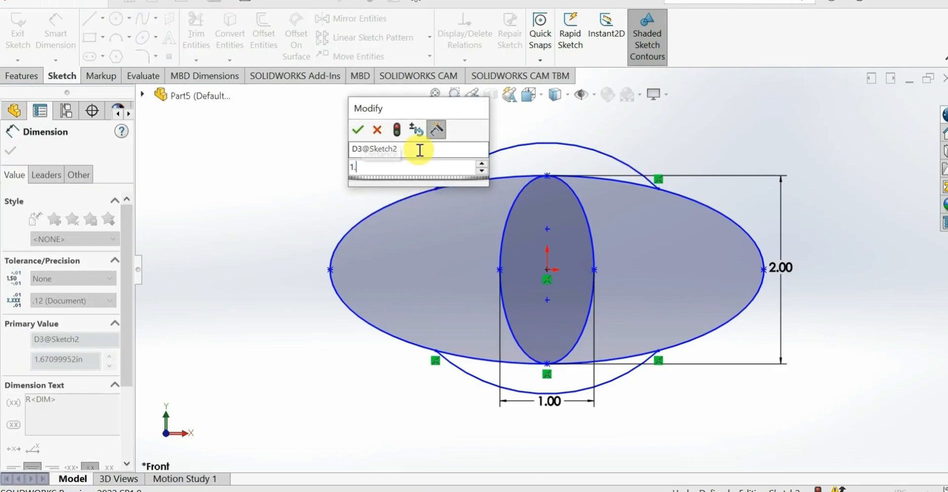
type("75")
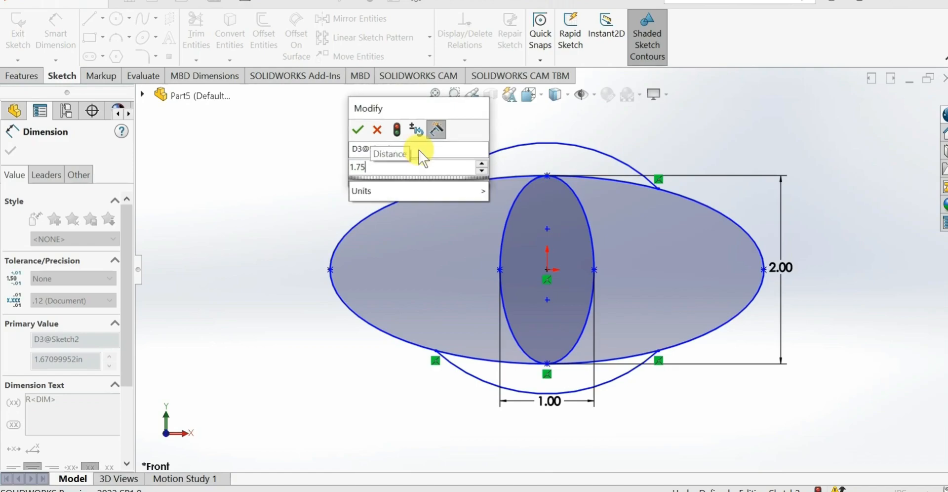
left_click(358, 130)
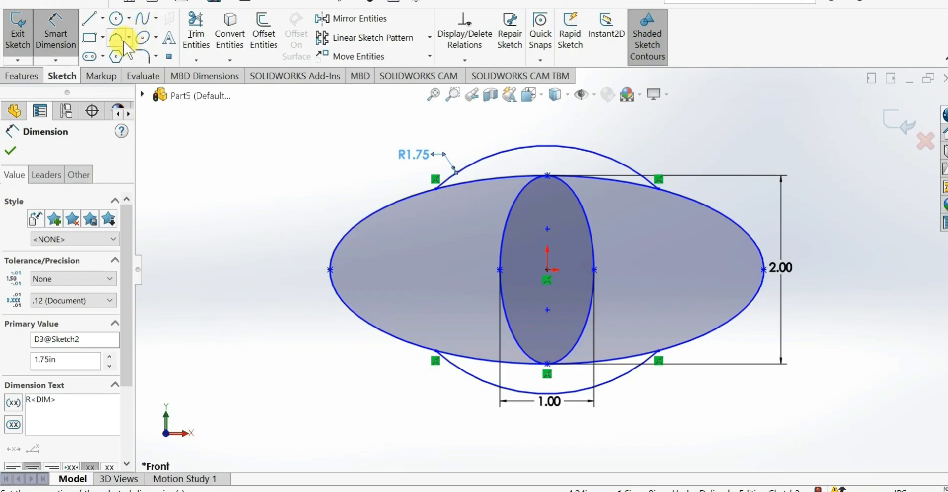
Sketch a circle centred on the origin that encloses both ellipses and the arcs, radius about 2.76 in.
left_click(117, 20)
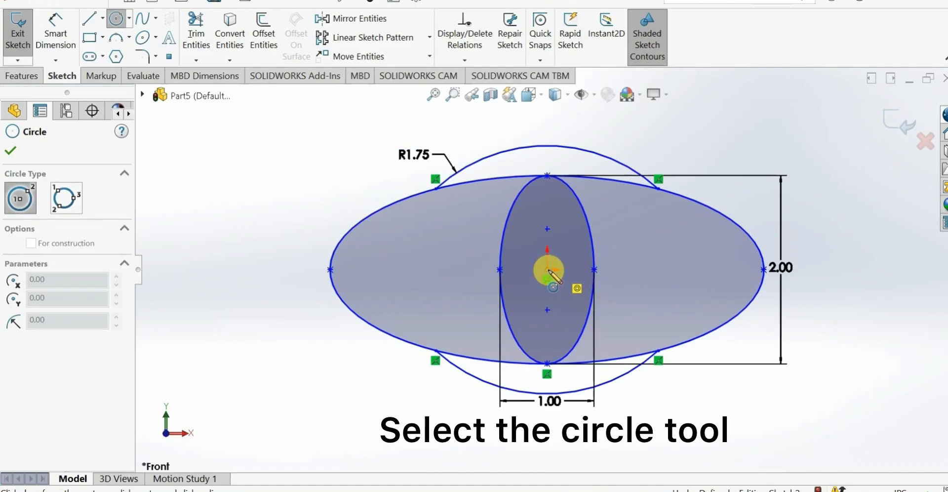
left_click(548, 270)
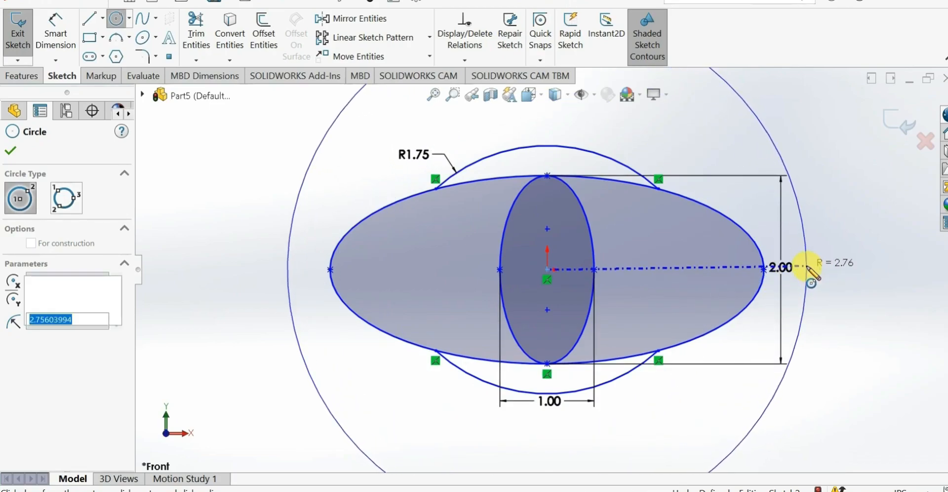
left_click(806, 267)
key("f")
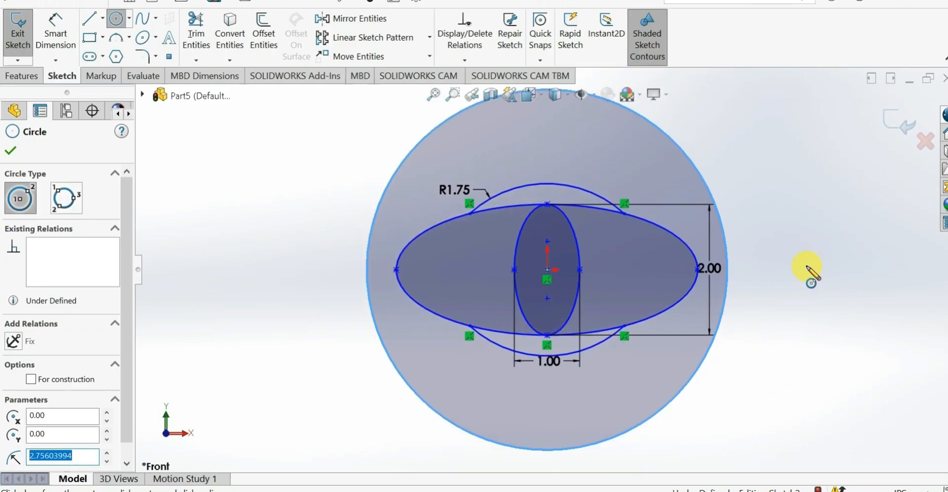
key("z")
key("Escape")
key("Escape")
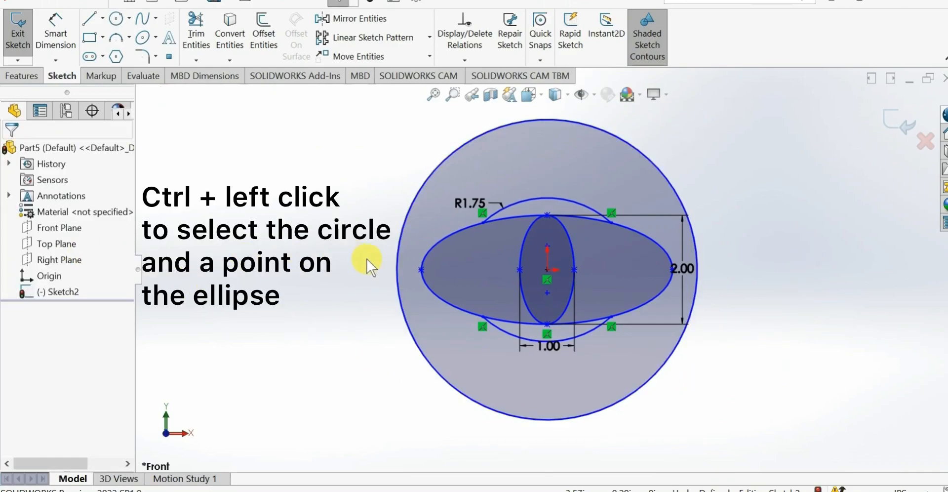
Add a Coincident relation between the circle and the wide ellipse's leftmost point.
left_click(399, 273)
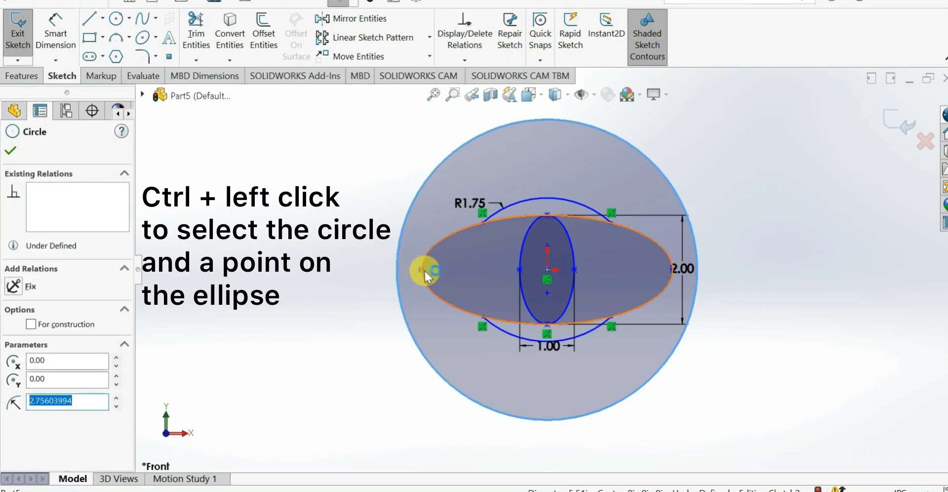
left_click(421, 270, "ctrl")
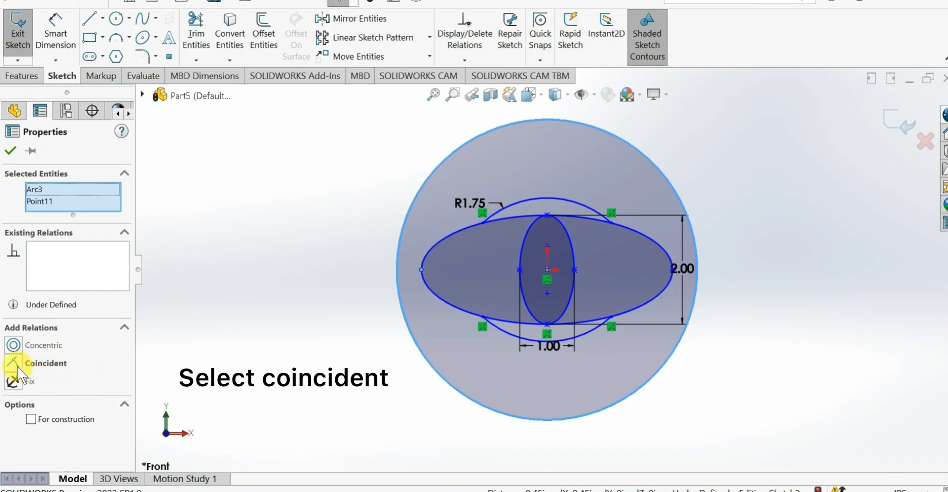
left_click(14, 362)
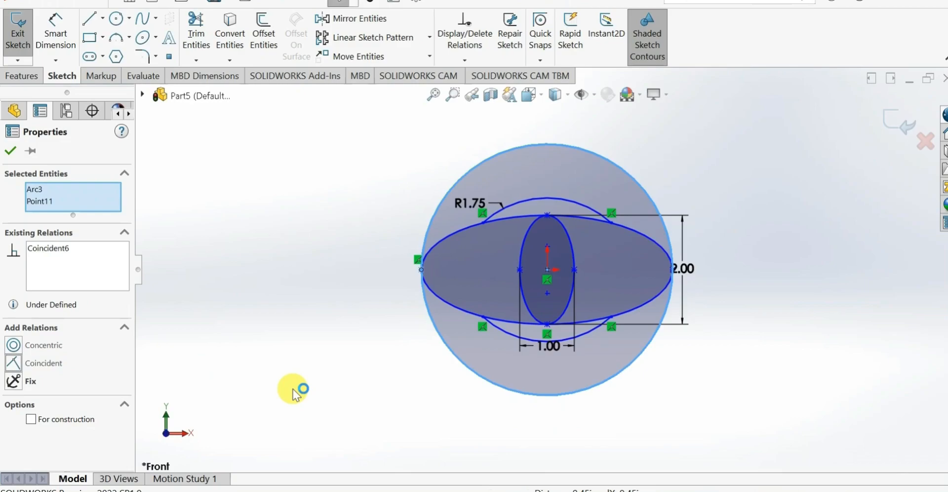
left_click(294, 391)
Move the ellipse height dimension inside the wide ellipse and the tall ellipse's width dimension below the circle.
left_click(55, 34)
left_click(683, 268)
left_click_drag(683, 268, 603, 268)
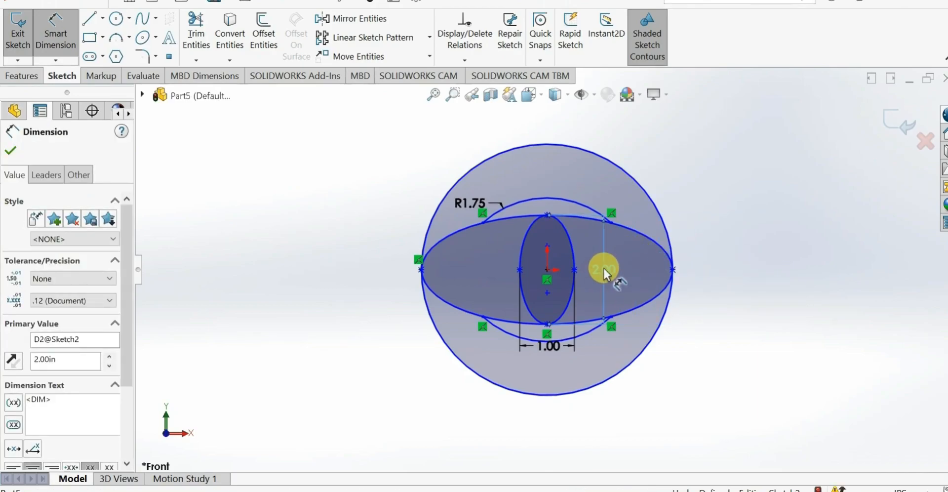
left_click_drag(552, 348, 553, 418)
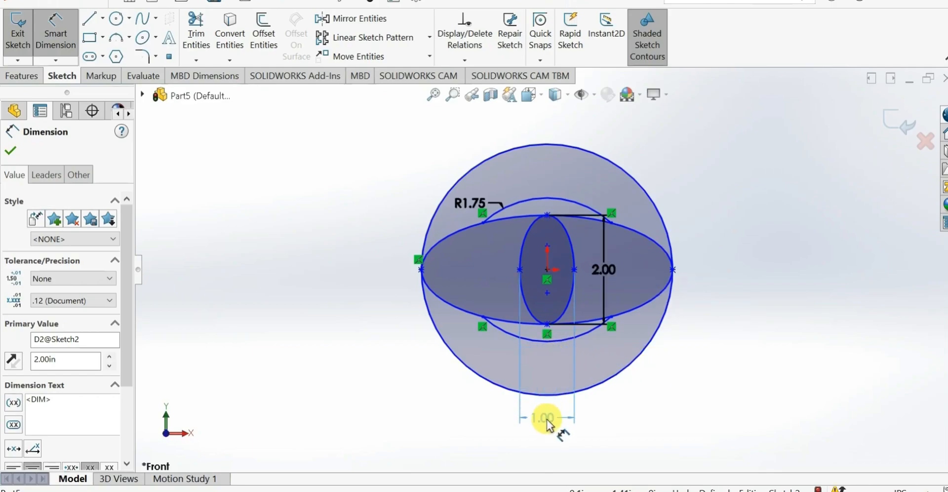
left_click(660, 416)
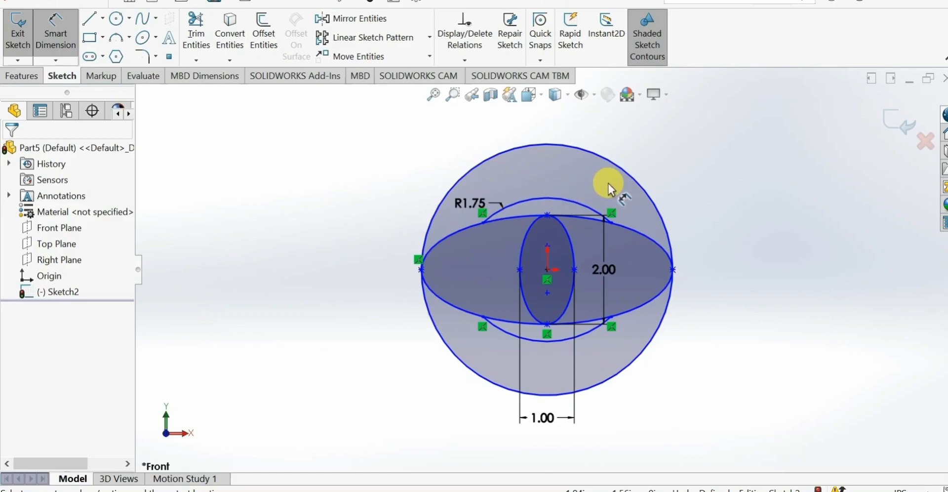
Dimension the circle's diameter as 5 in, placing the dimension beside the circle, and exit the sketch.
left_click(632, 178)
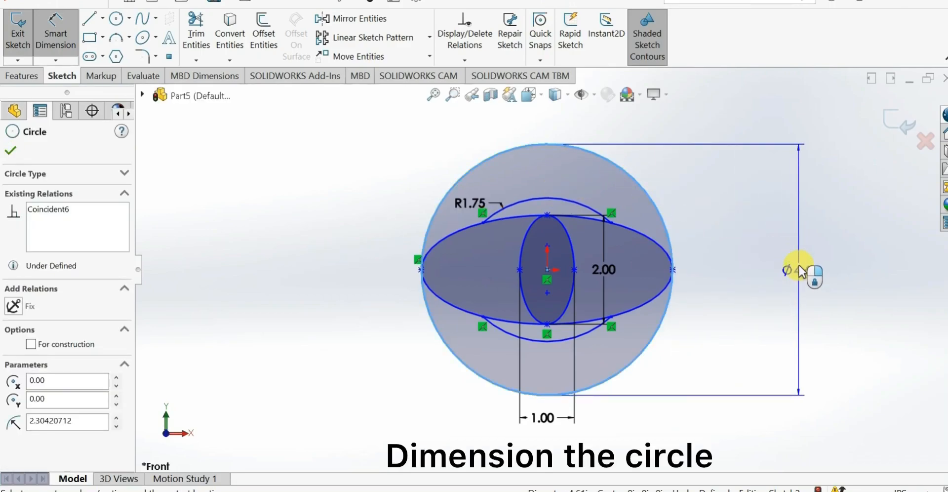
left_click(800, 269)
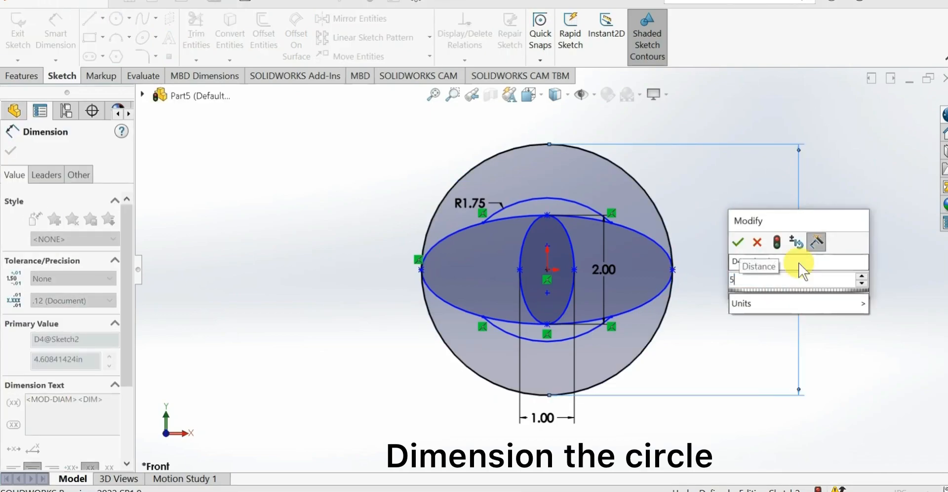
left_click(736, 244)
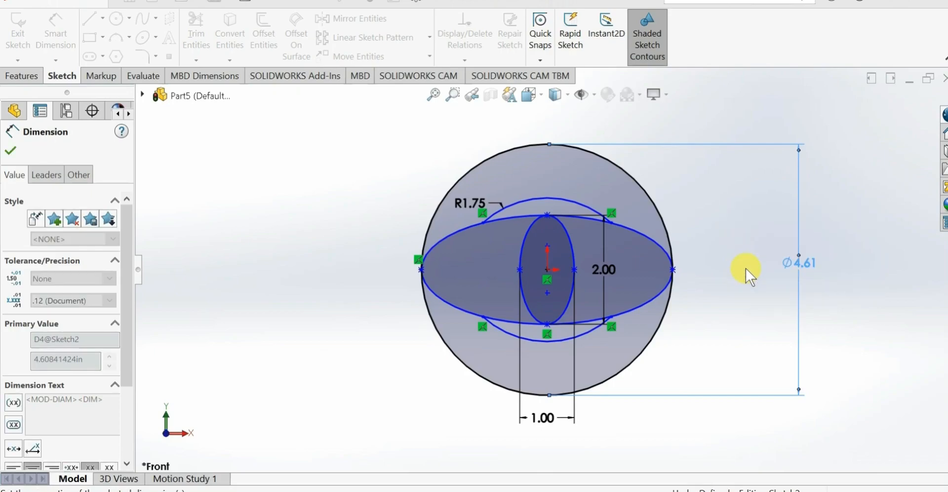
key("Escape")
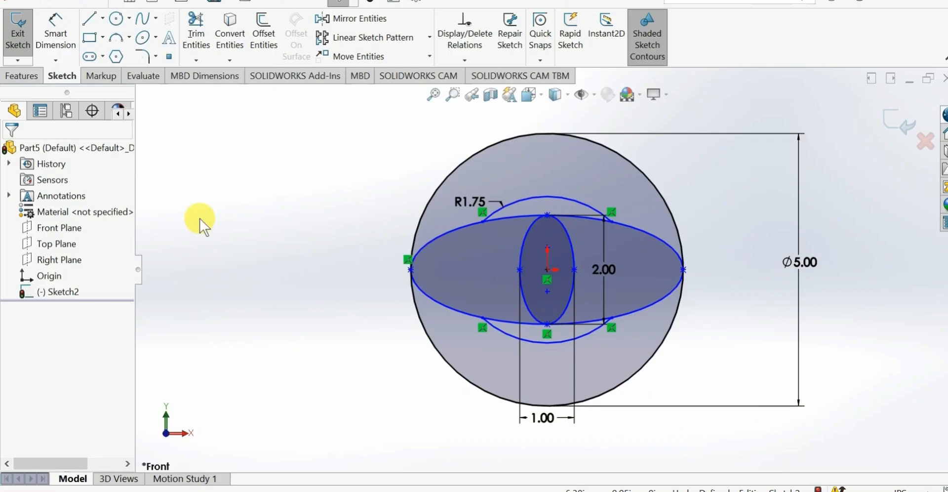
left_click(19, 25)
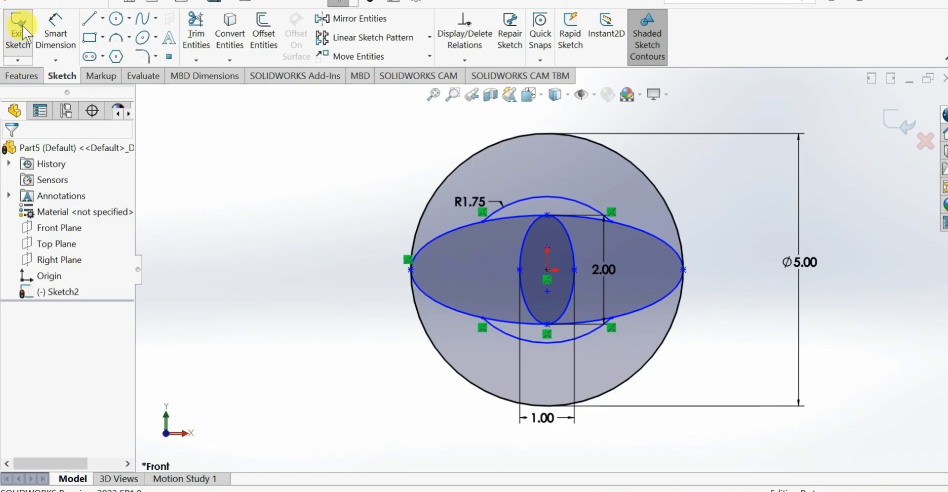